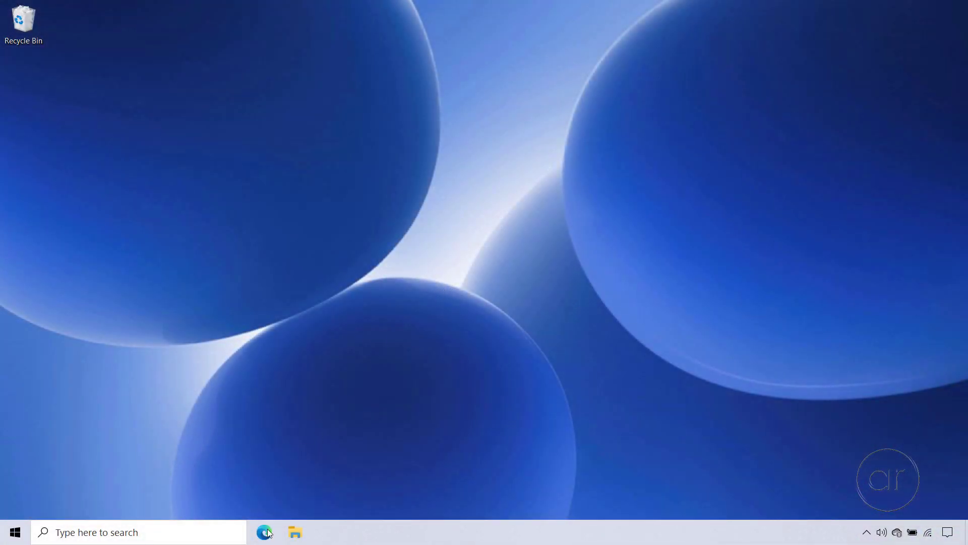
- Open Edge and go to nikonusa.com
click(267, 534)
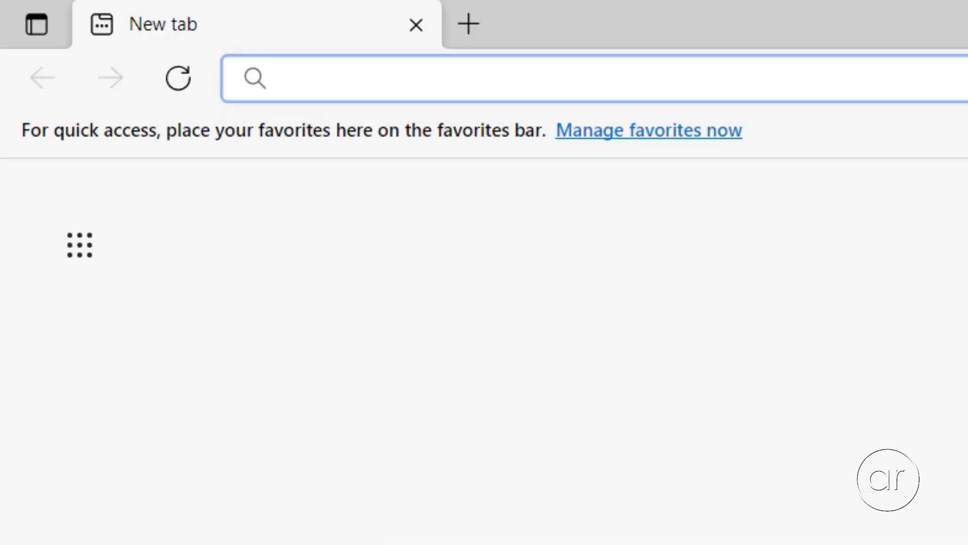
text(n)
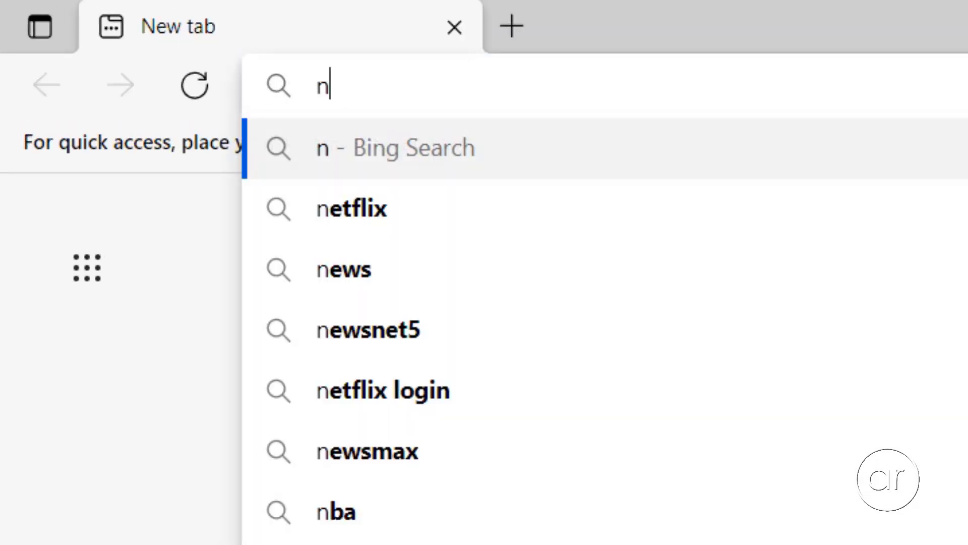
text(ikonusa.com)
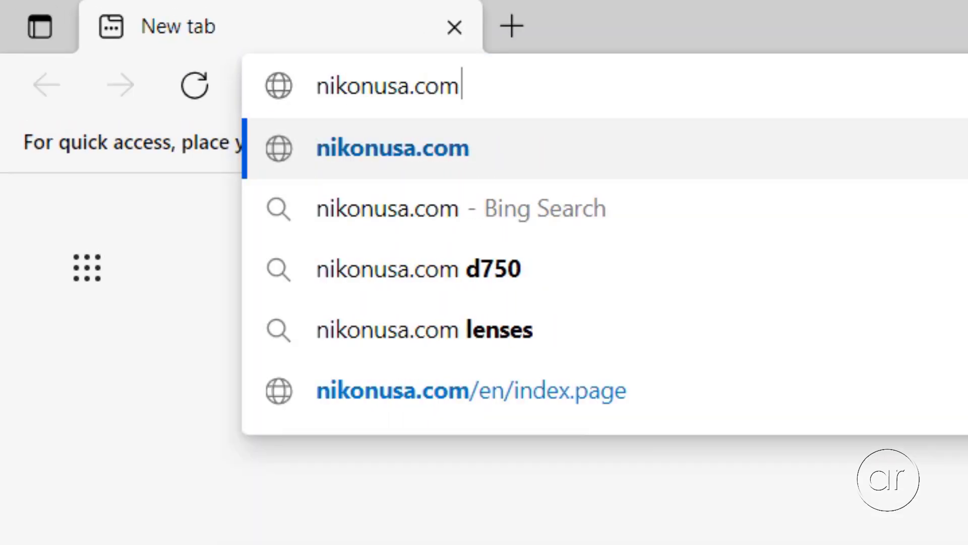
key(Return)
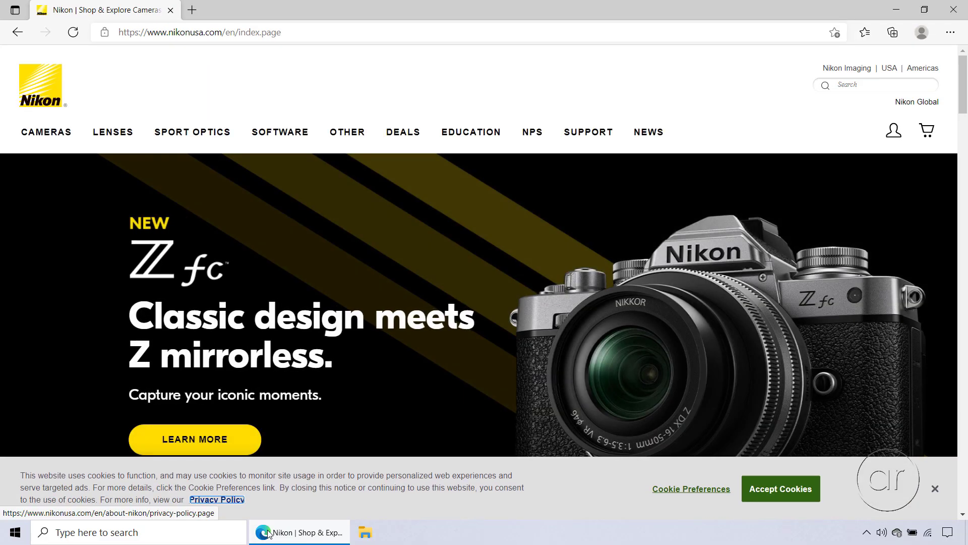
- Go through Support > Product Support to the Download manuals and software page
mouse_move(592, 142)
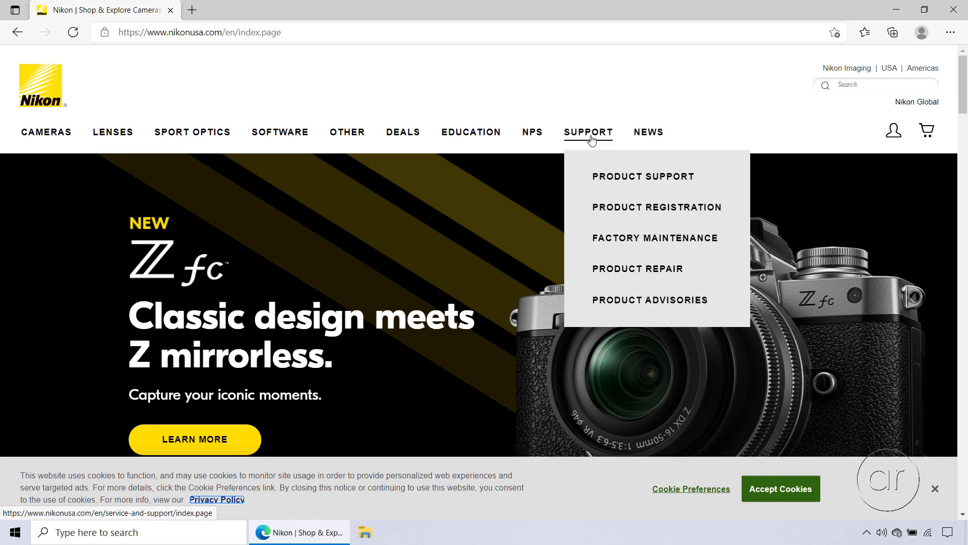
click(615, 178)
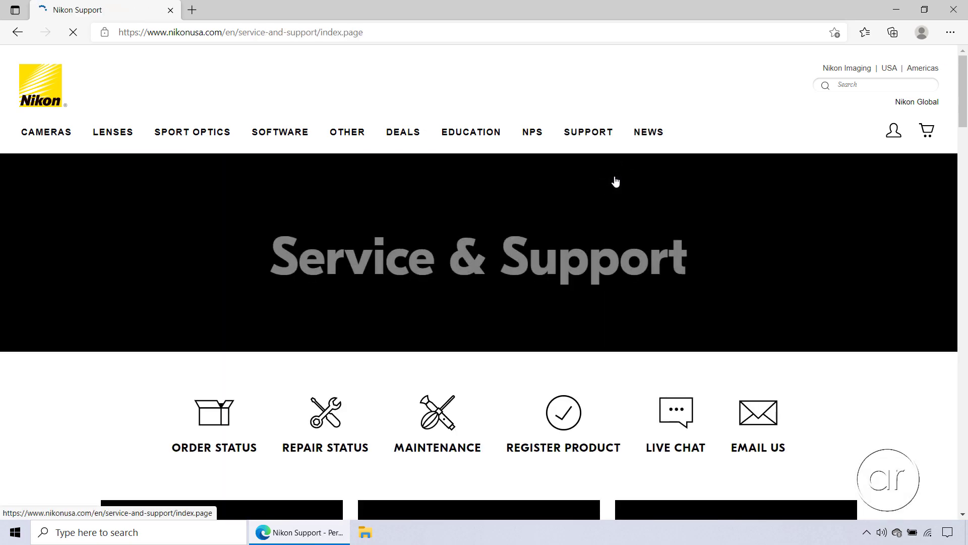
scroll(966, 291, down, 4)
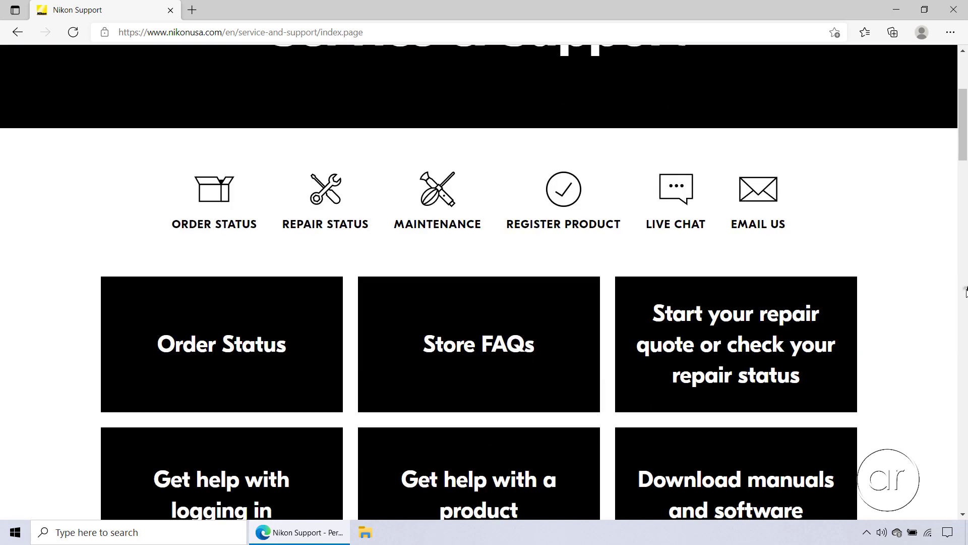
scroll(966, 291, down, 4)
click(753, 299)
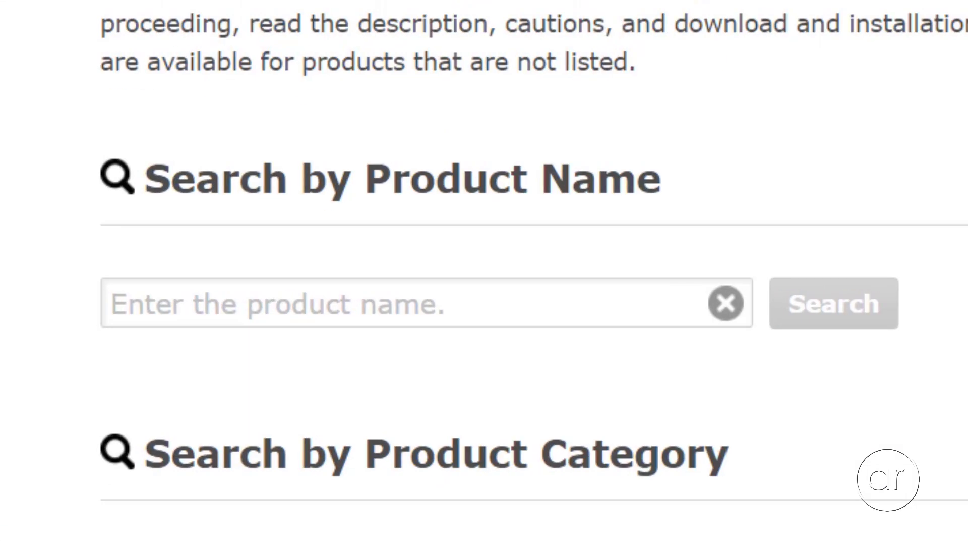
- Search the Download Center for D5100 and list its Firmware downloads
click(212, 303)
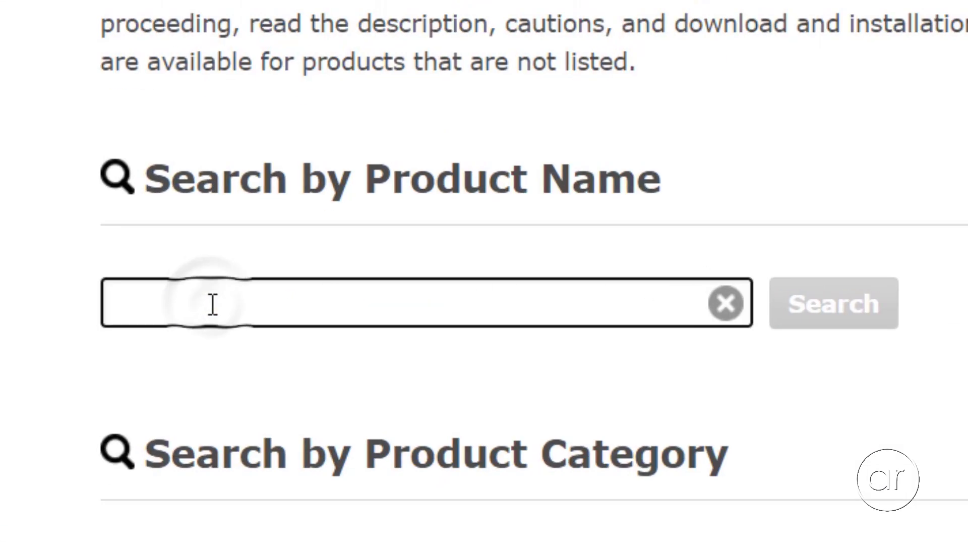
text(D5100)
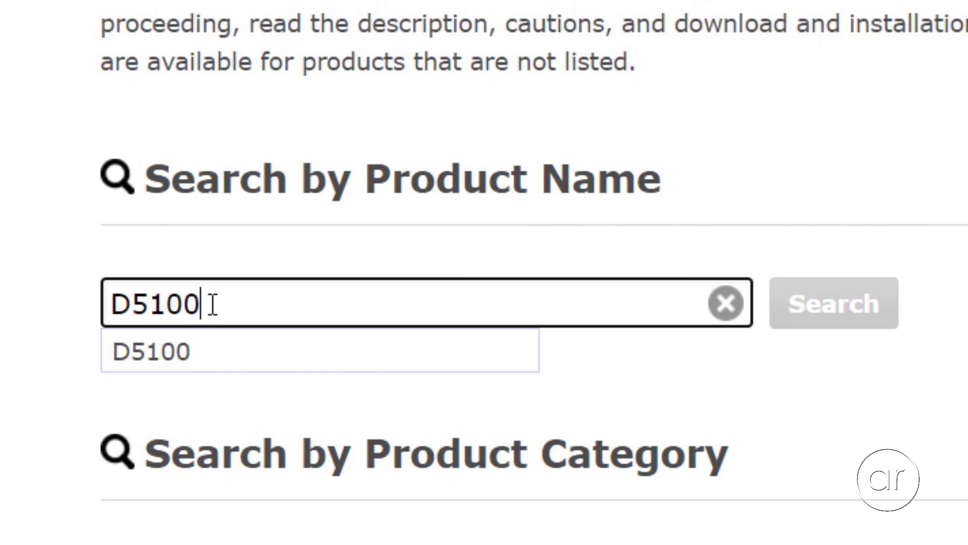
click(175, 350)
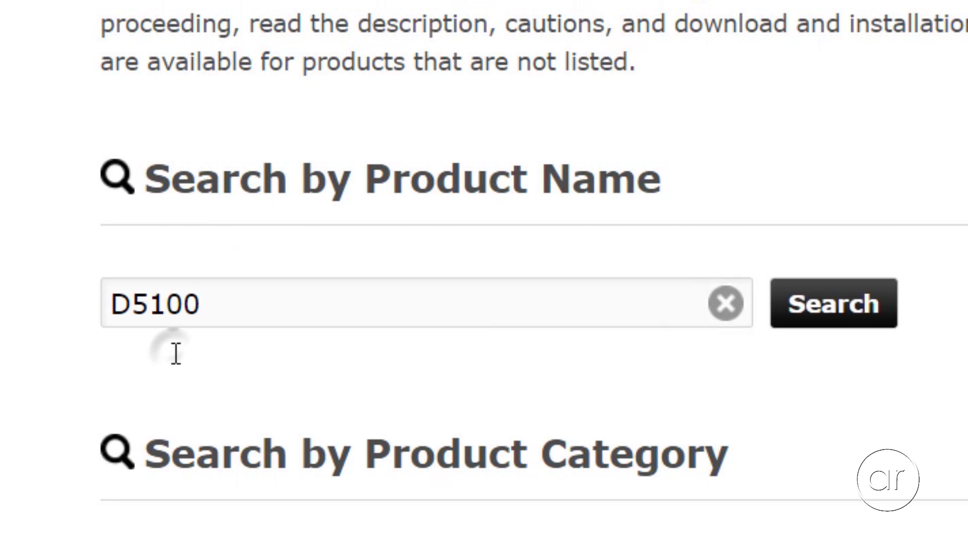
click(834, 315)
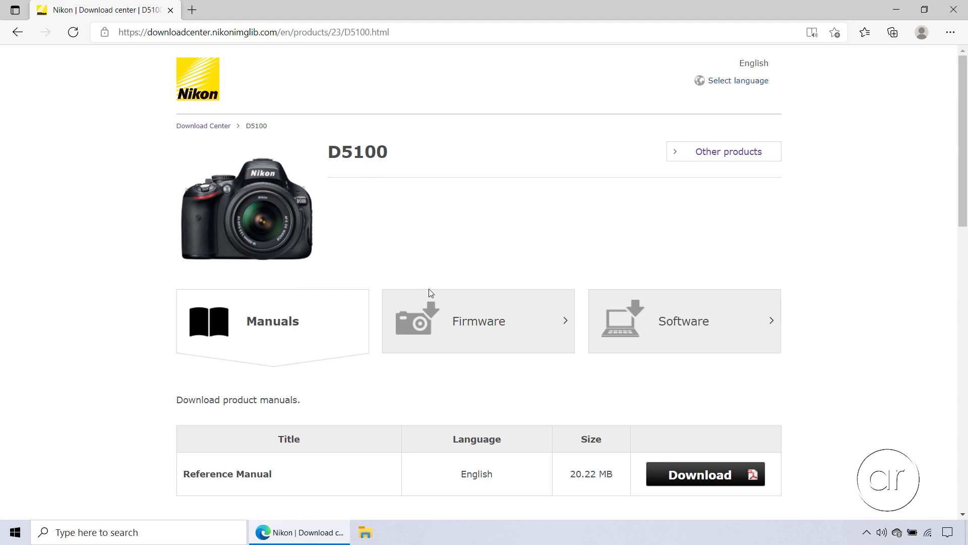
click(467, 329)
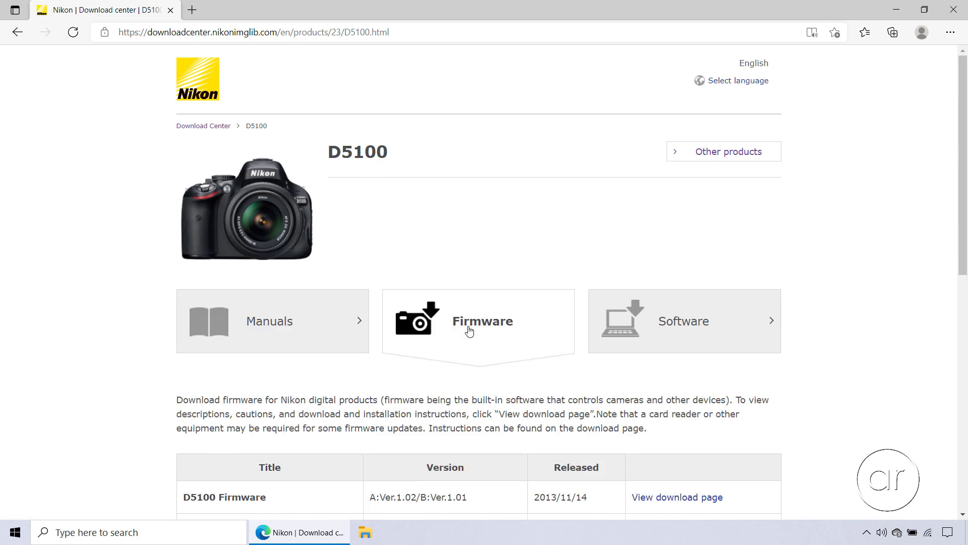
- Open the download page for D5100 Firmware A:Ver.1.02/B:Ver.1.01
scroll(469, 328, down, 4)
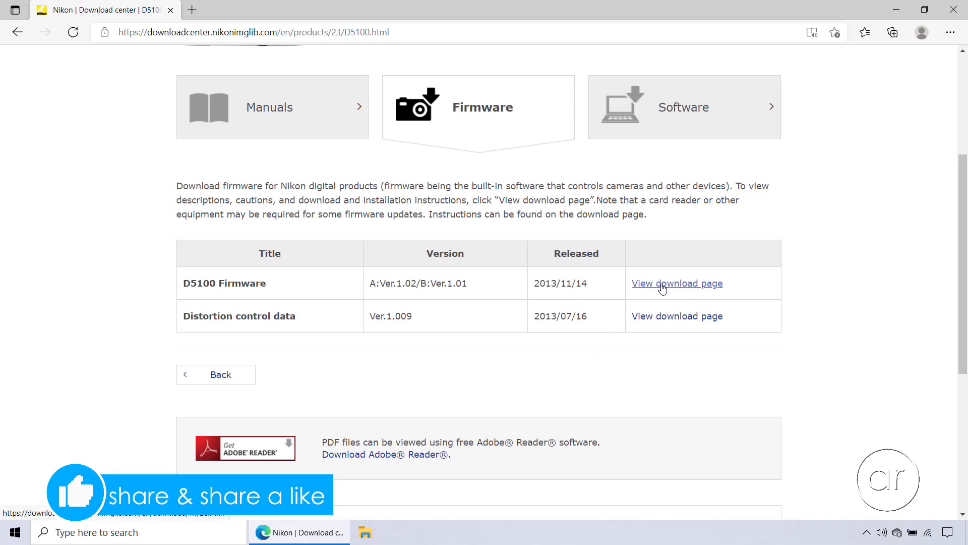
click(662, 285)
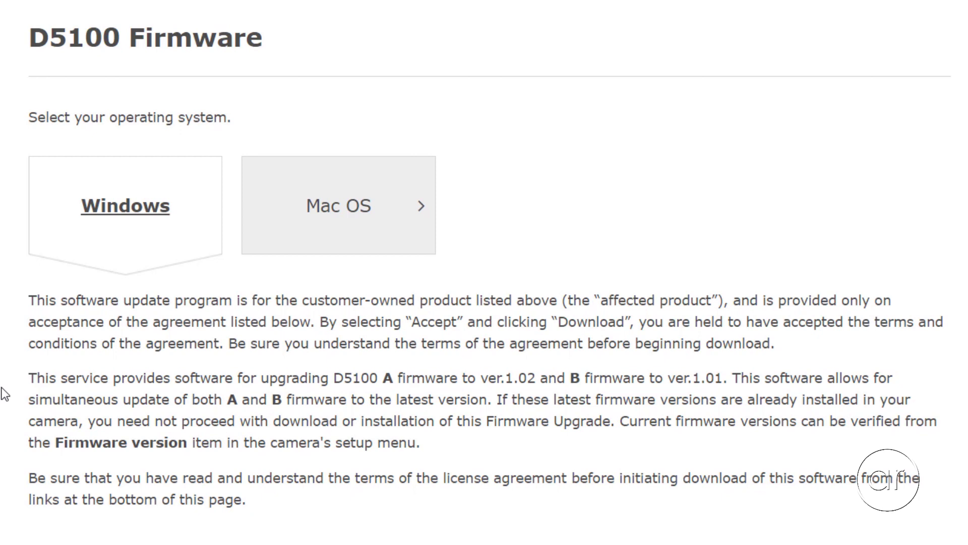
scroll(5, 394, down, 8)
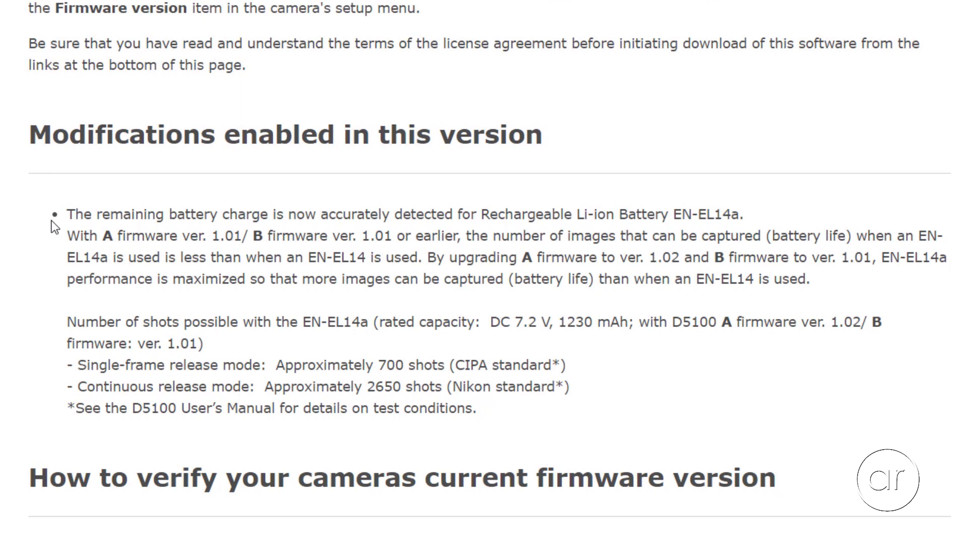
- Scroll to the Firmware Upgrade Instructions and open the detailed Windows guide 'Updating Digital SLR Camera Firmware'
scroll(51, 222, down, 5)
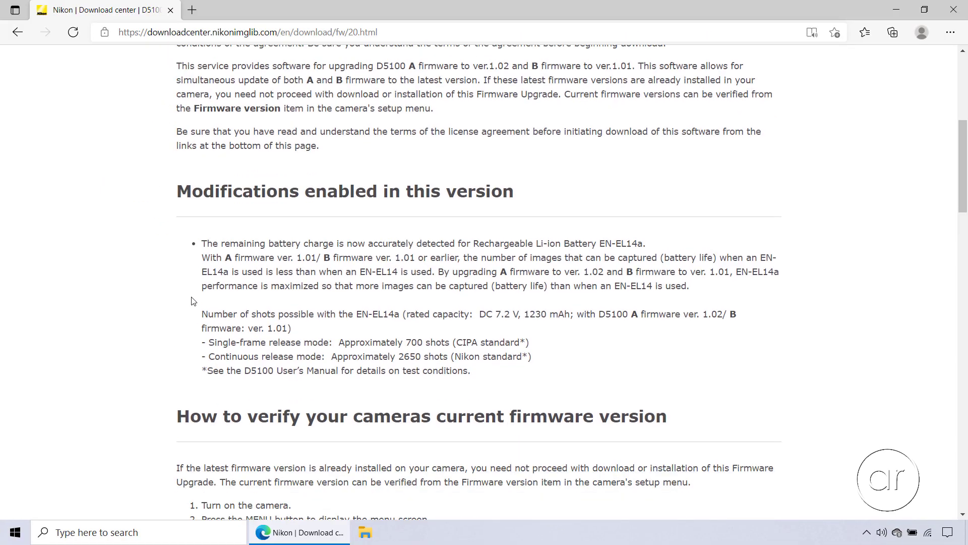
scroll(193, 301, down, 2)
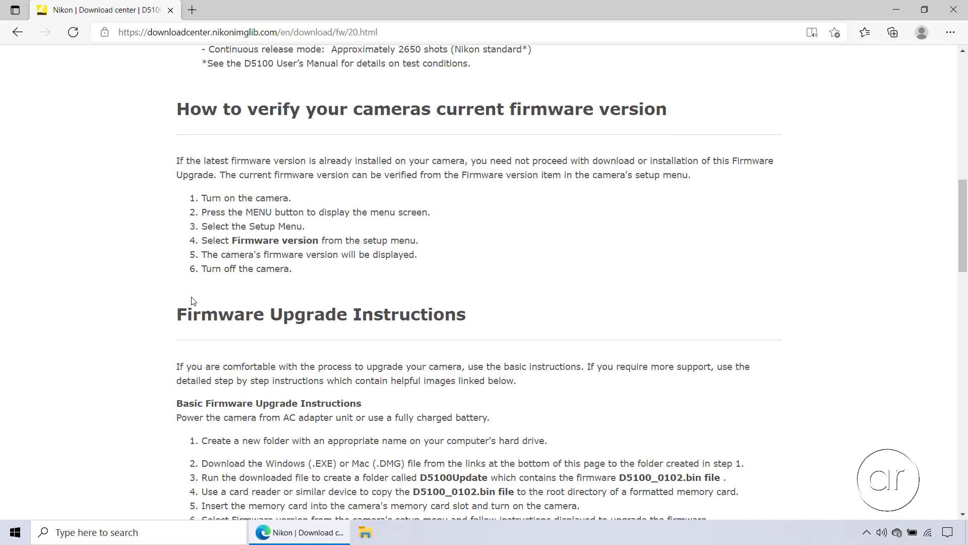
scroll(194, 301, down, 4)
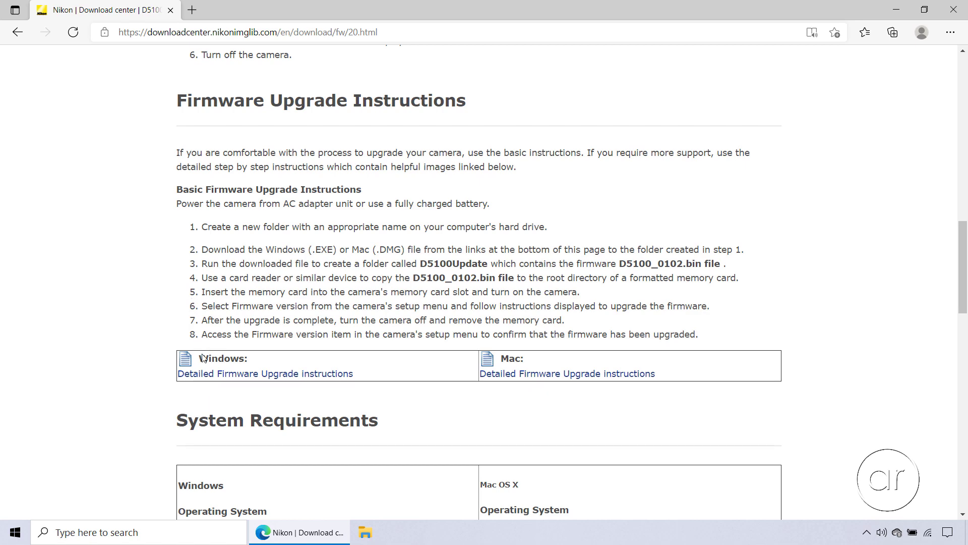
click(225, 375)
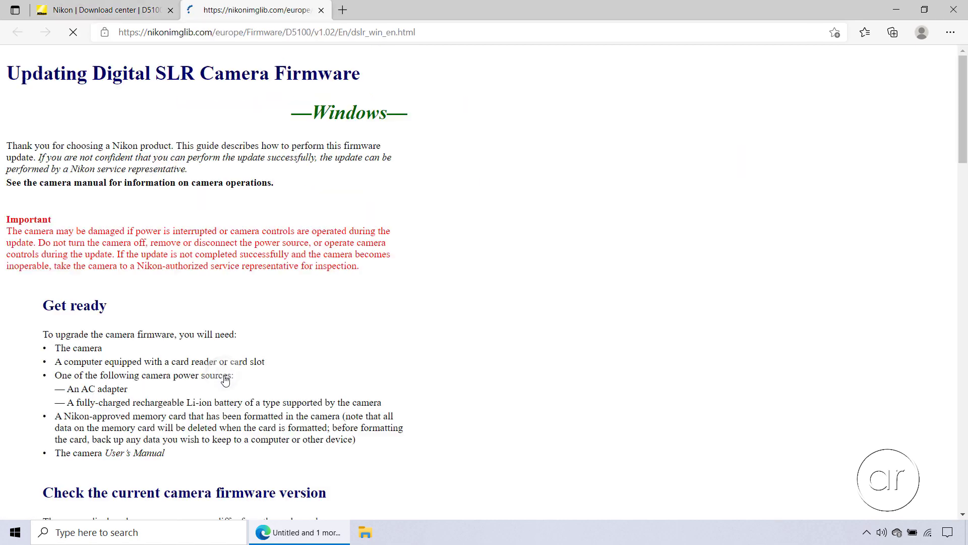
- Back on the download page, accept the EULA and download F-D5100-V102W.exe (8,490 KB)
scroll(207, 283, down, 20)
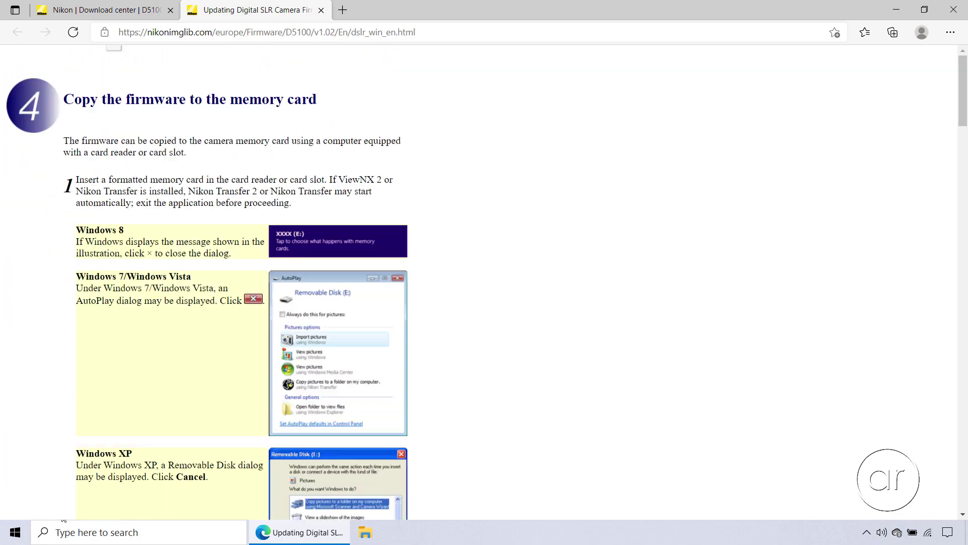
click(147, 11)
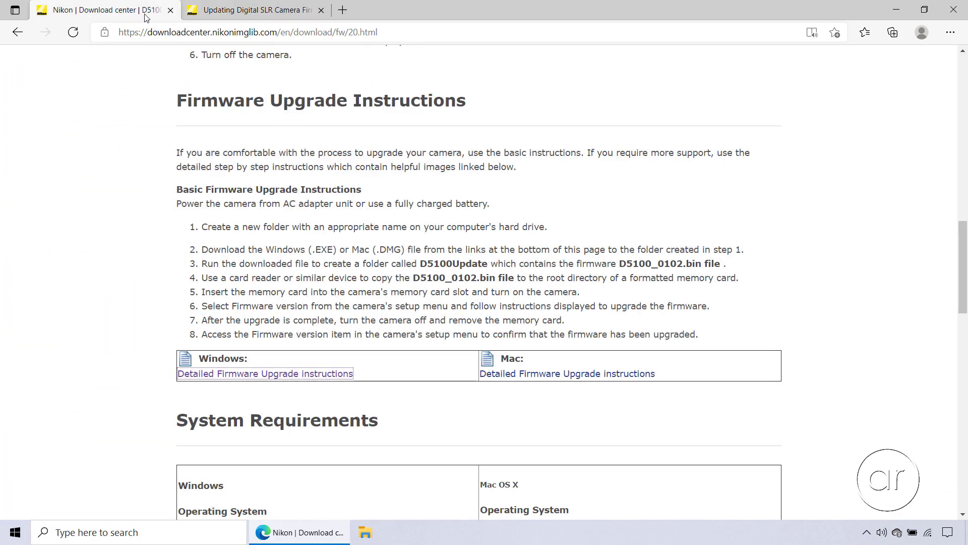
scroll(155, 252, down, 5)
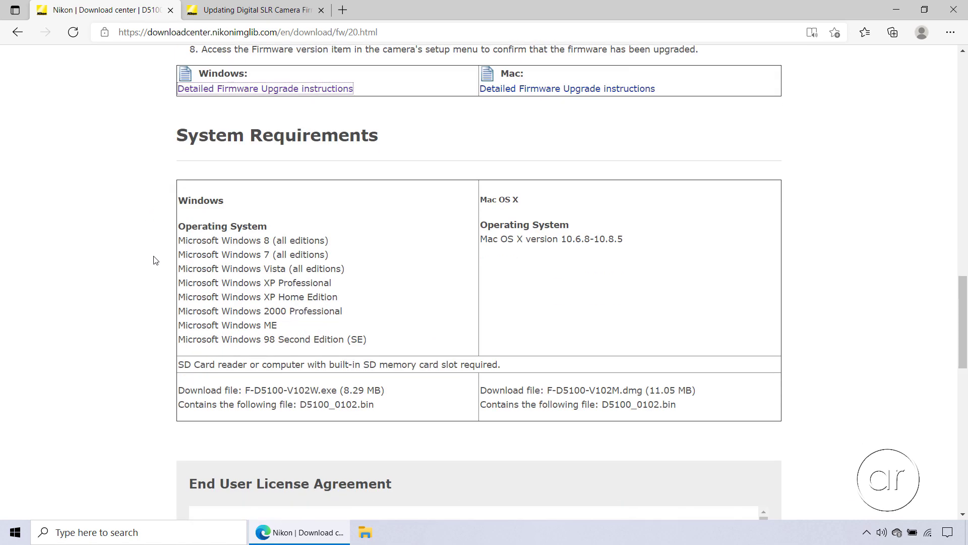
scroll(154, 260, down, 6)
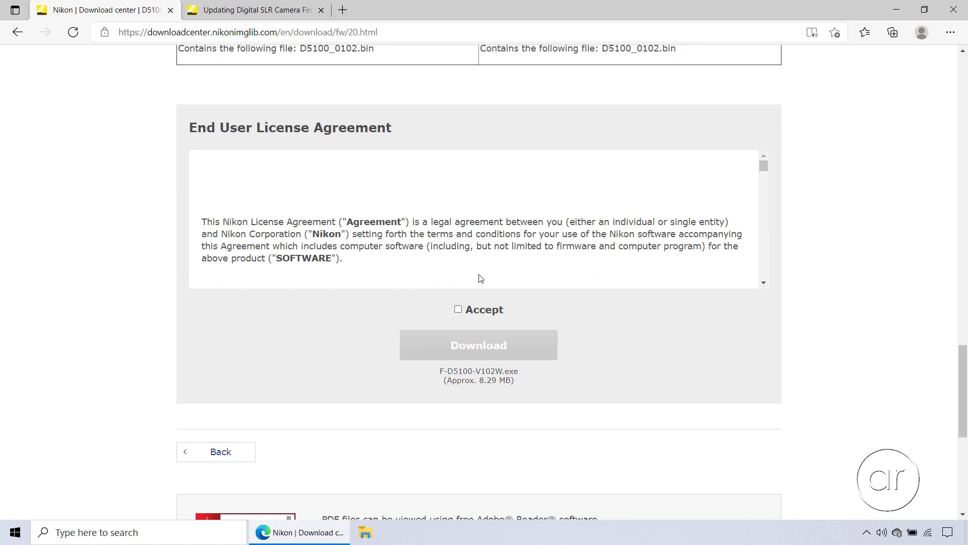
click(459, 310)
click(480, 354)
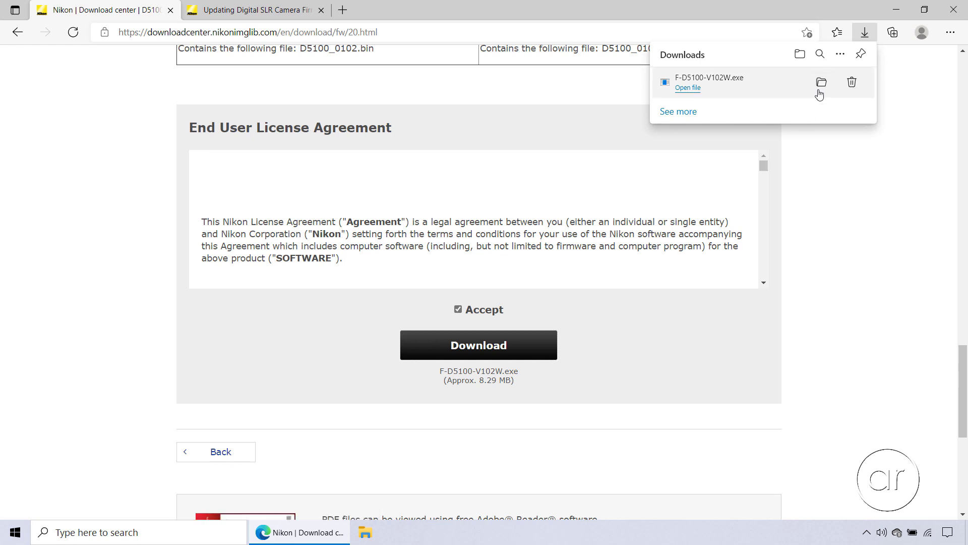
click(820, 87)
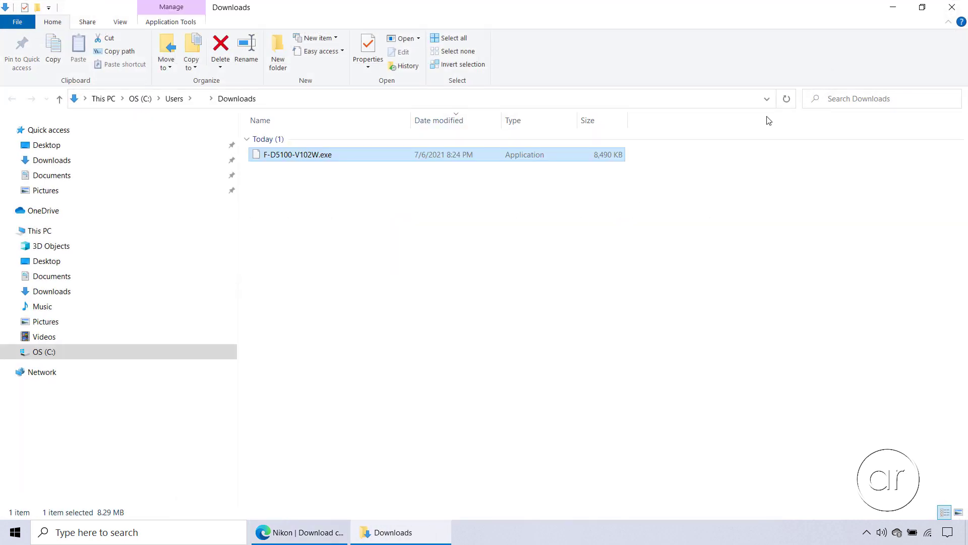
- Run F-D5100-V102W.exe from Downloads and open the extracted D5100Update folder
click(119, 164)
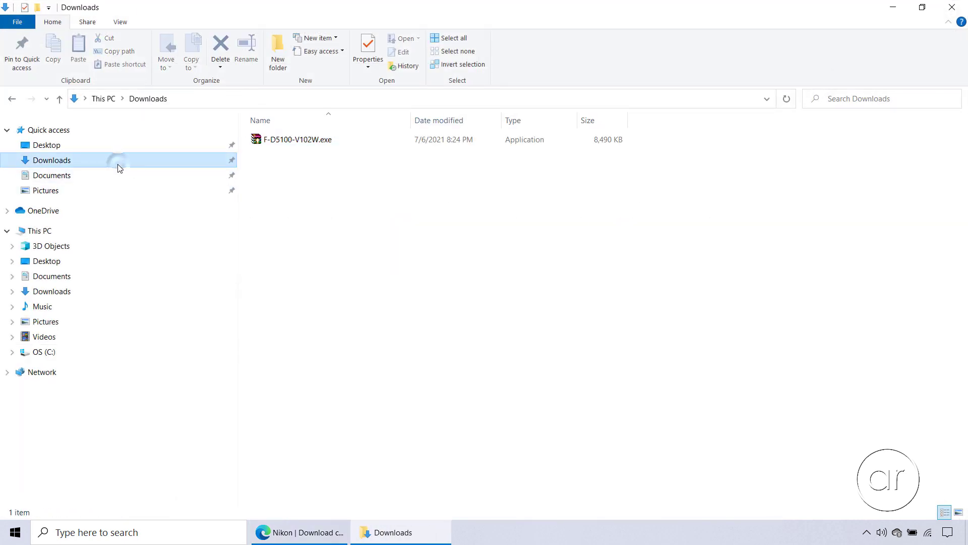
click(270, 146)
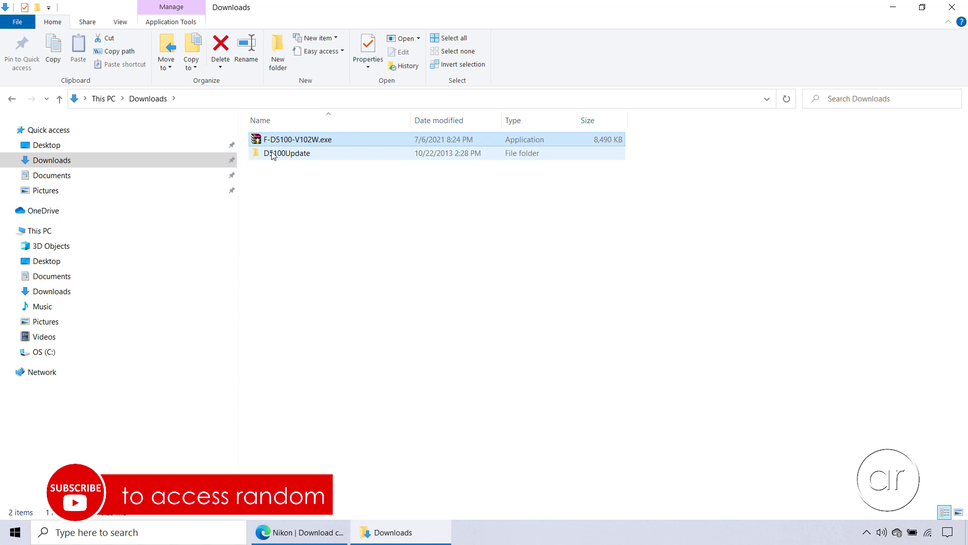
double_click(272, 156)
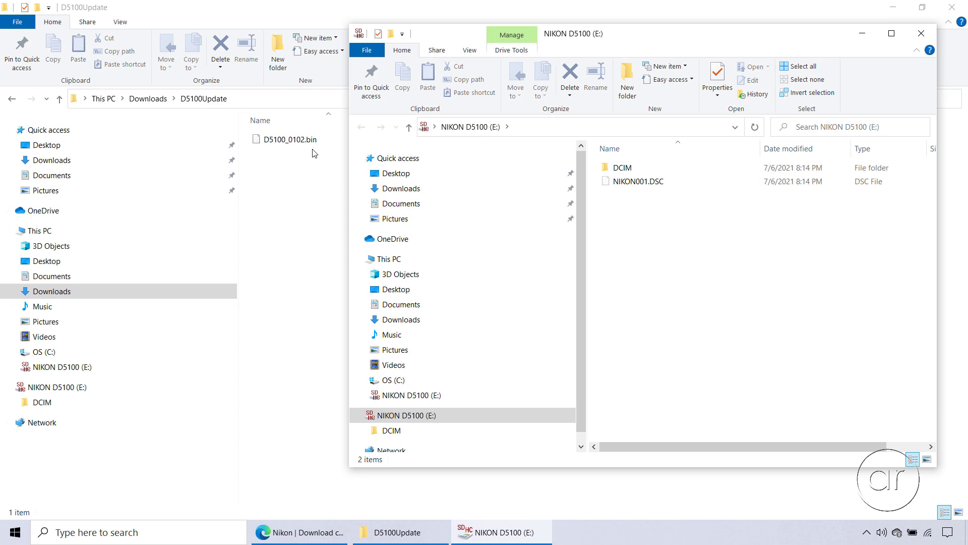
- Copy D5100_0102.bin to the root of NIKON D5100 (E:), then eject the card
drag(297, 144, 656, 255)
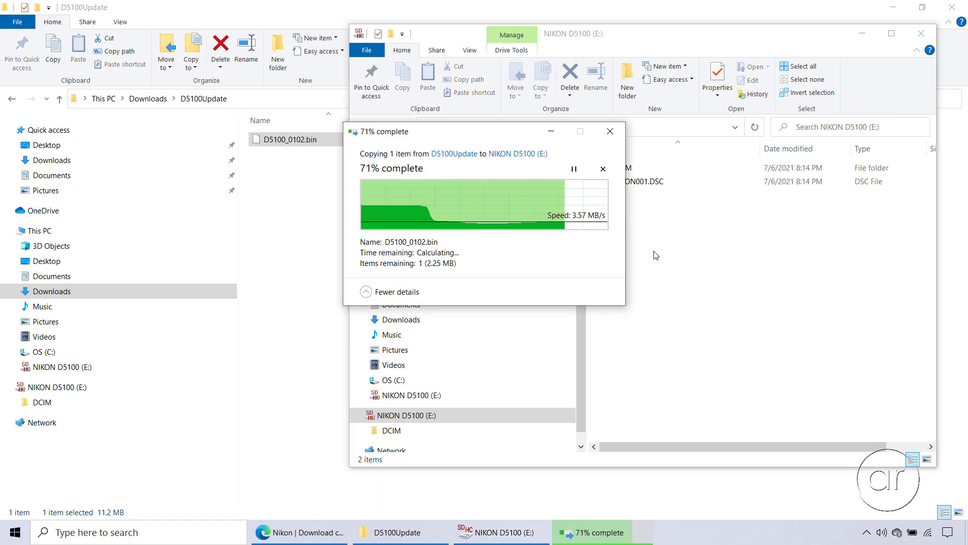
right_click(434, 419)
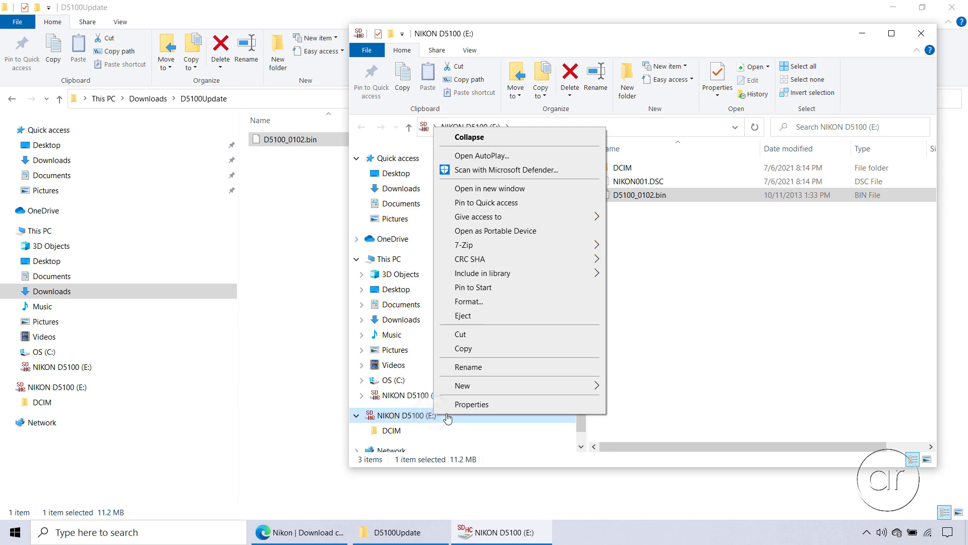
click(494, 318)
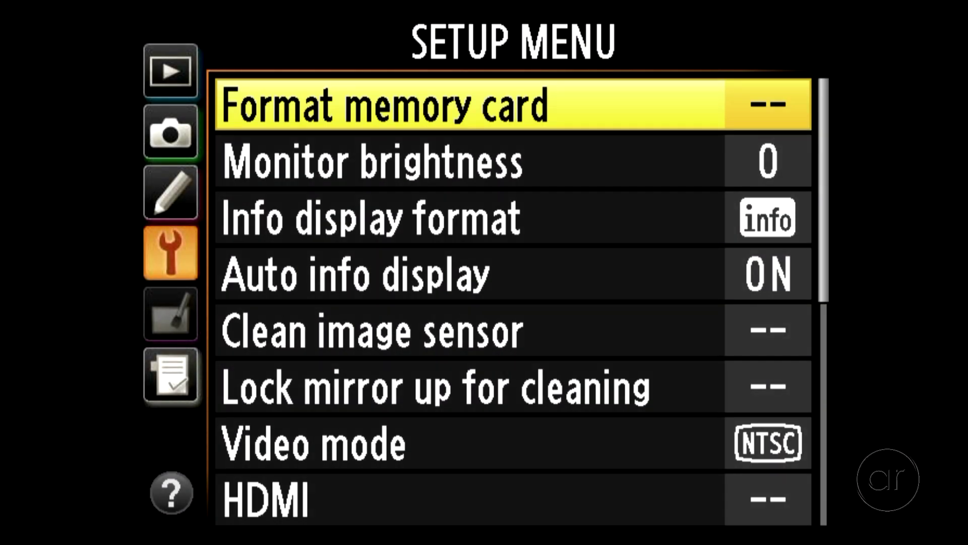
- Choose Format memory card in the Setup Menu and confirm with Yes
key(Return)
key(Up)
key(Return)
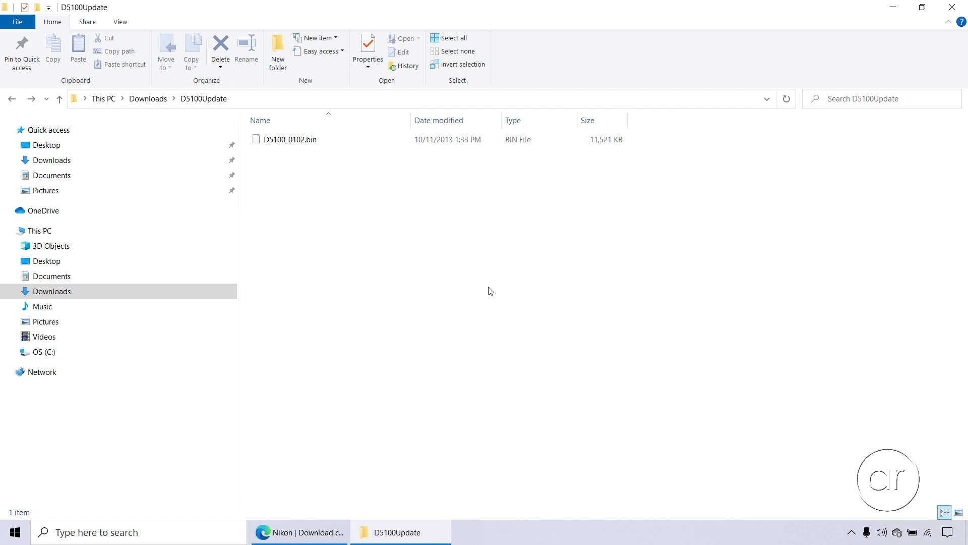
- Delete the D5100Update folder and F-D5100-V102W.exe from Downloads to the Recycle Bin
click(106, 166)
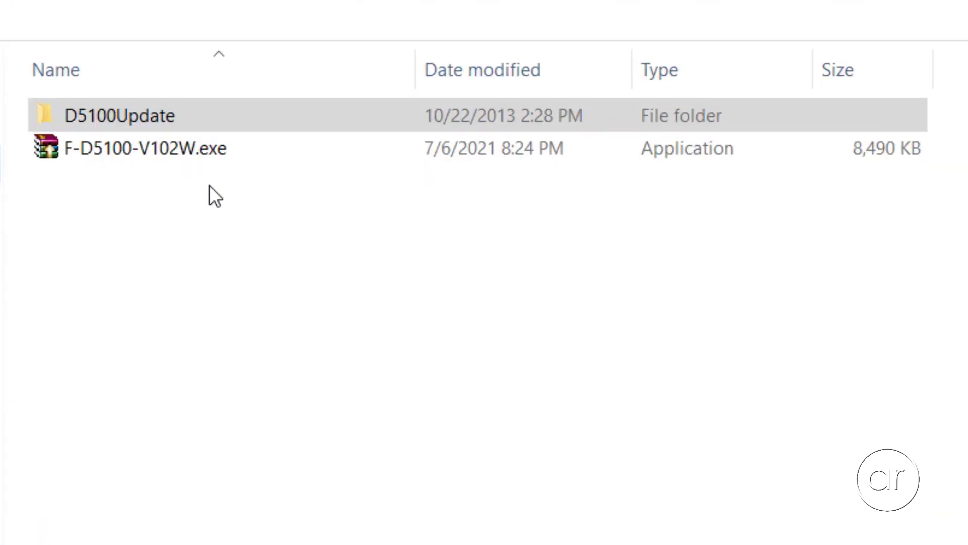
drag(229, 188, 94, 107)
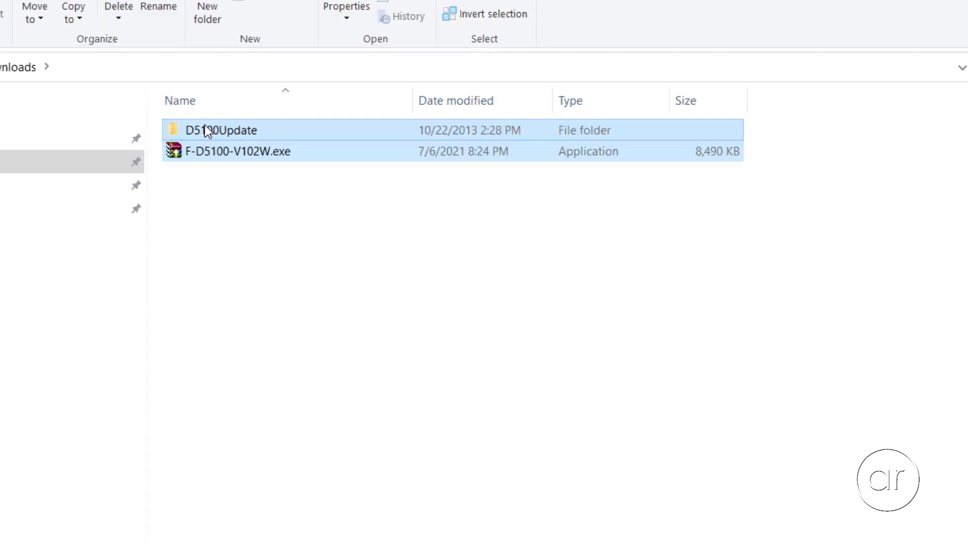
right_click(205, 126)
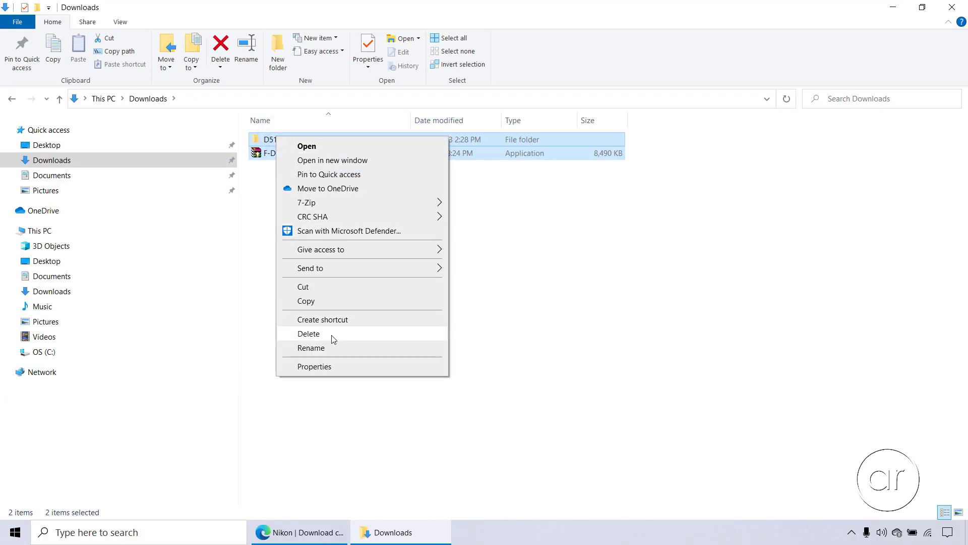
click(308, 334)
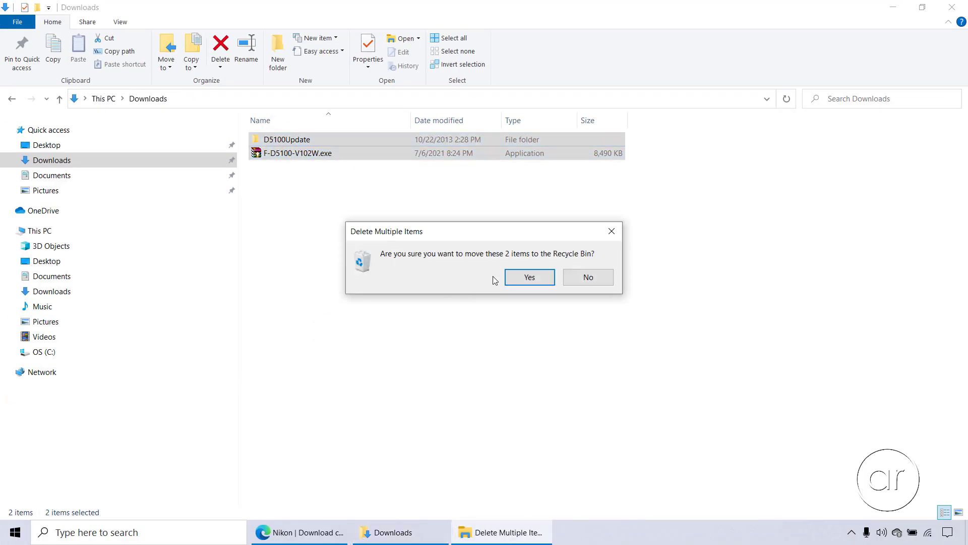
click(532, 276)
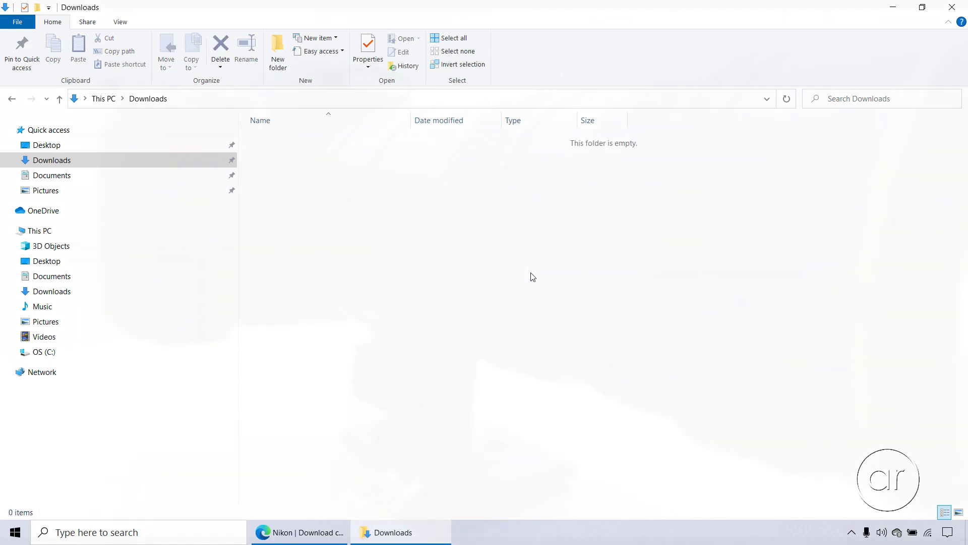